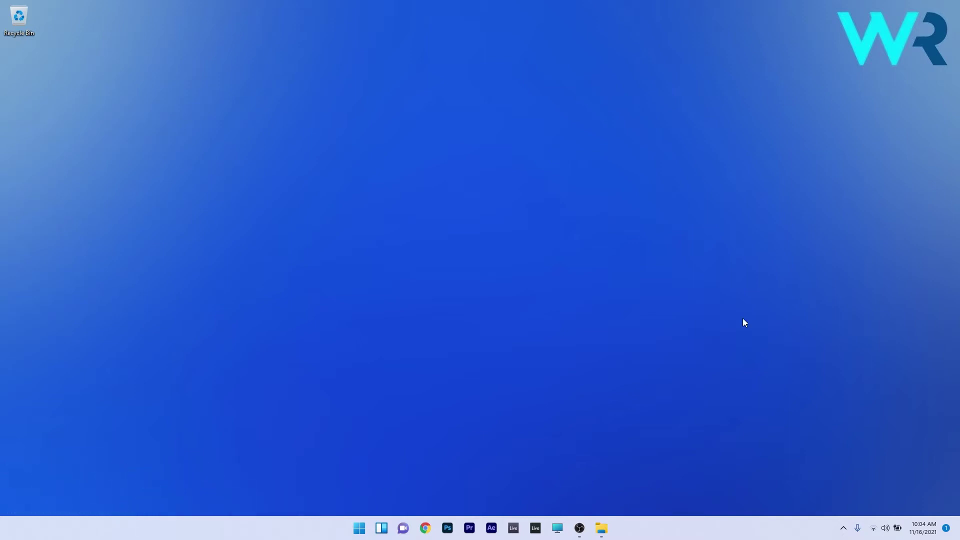
Step: Check the audio output devices in quick settings, then launch Device Manager
left_click(885, 532)
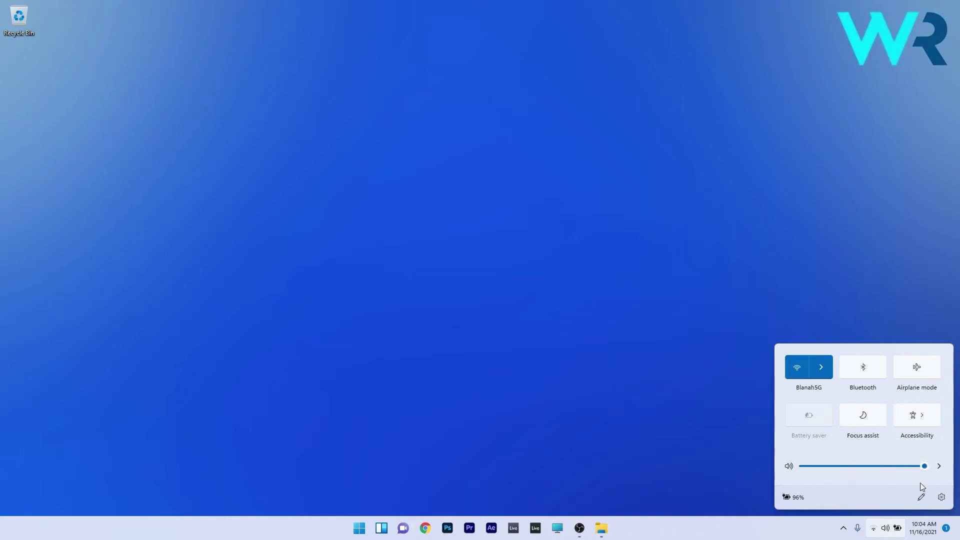
left_click(940, 467)
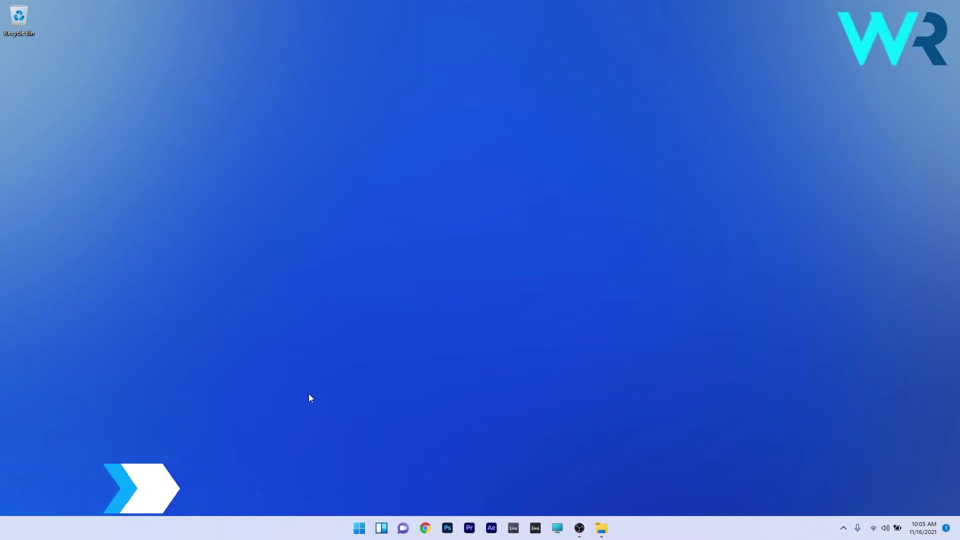
right_click(357, 529)
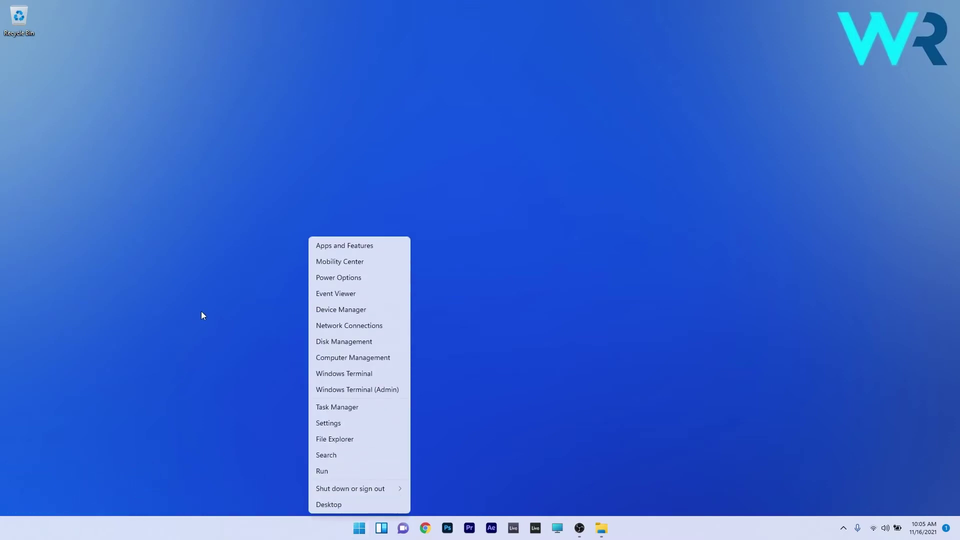
left_click(336, 310)
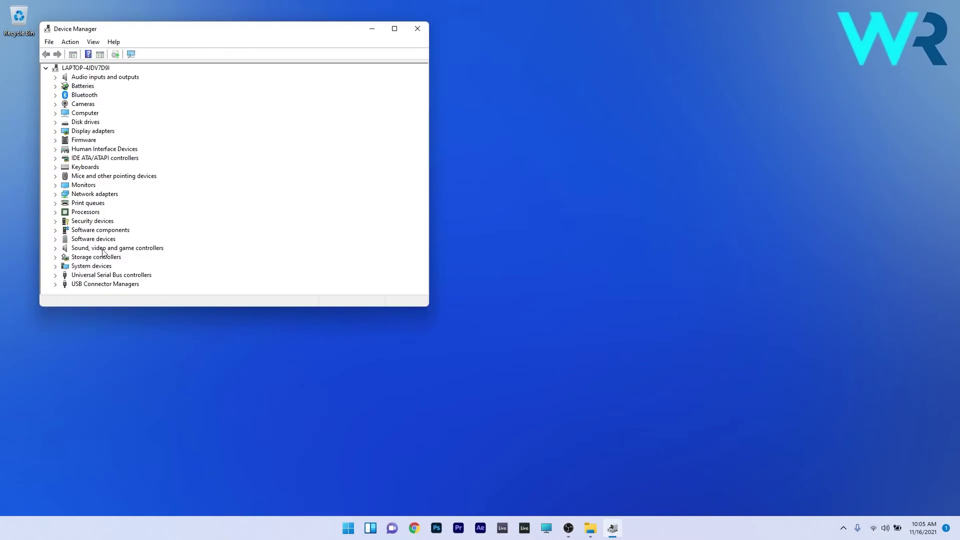
Step: Show the Realtek(R) Audio driver details under Sound, video and game controllers
double_click(103, 249)
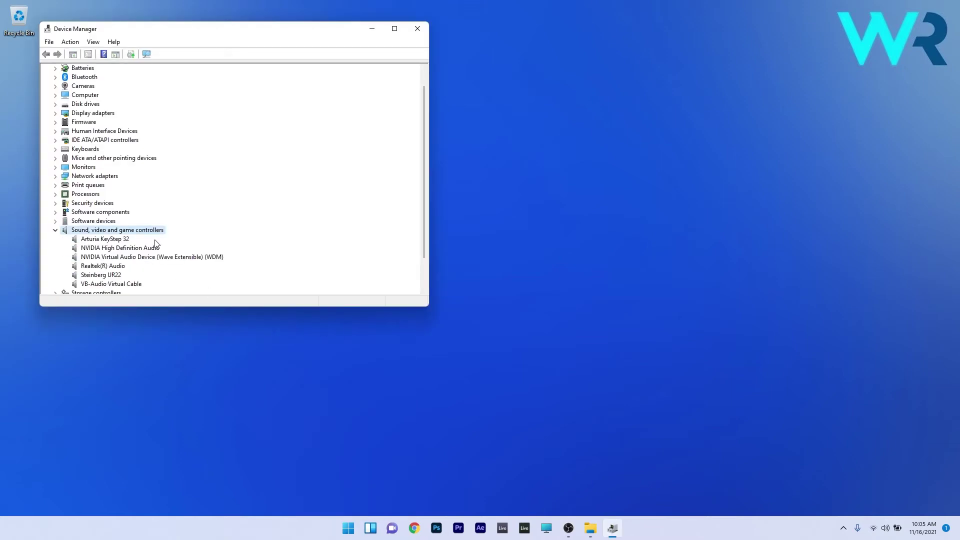
right_click(102, 267)
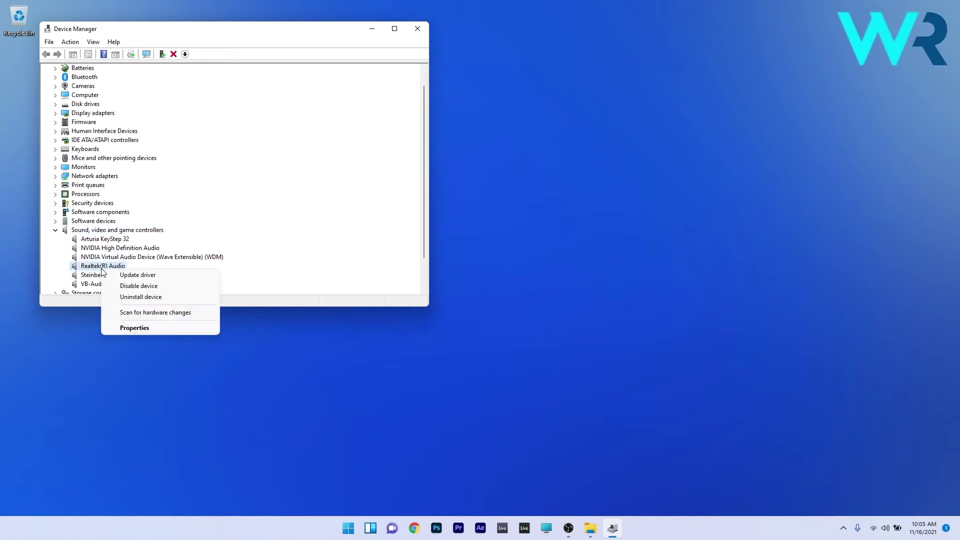
left_click(129, 329)
left_click(174, 74)
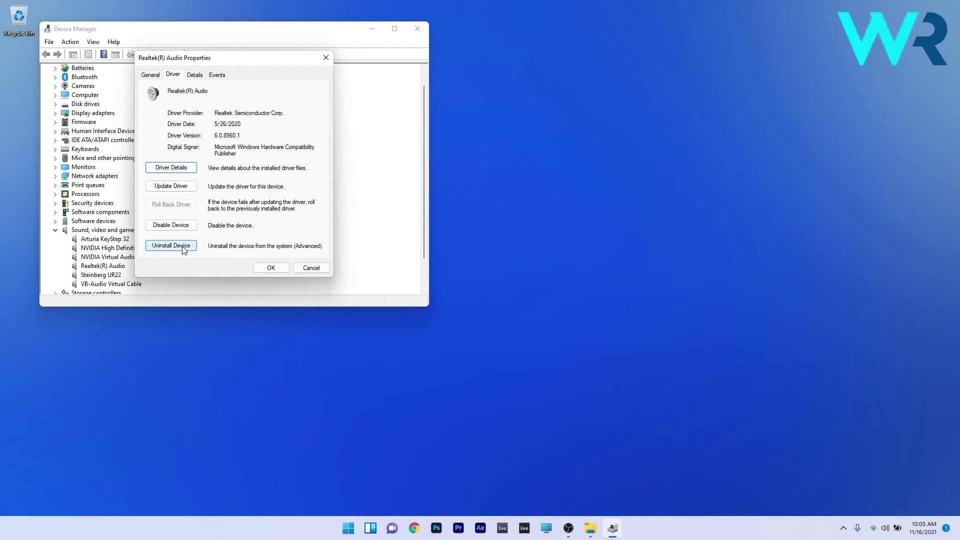
Step: Search automatically for a newer Realtek(R) Audio driver, then uninstall it with driver removal ticked
left_click(185, 187)
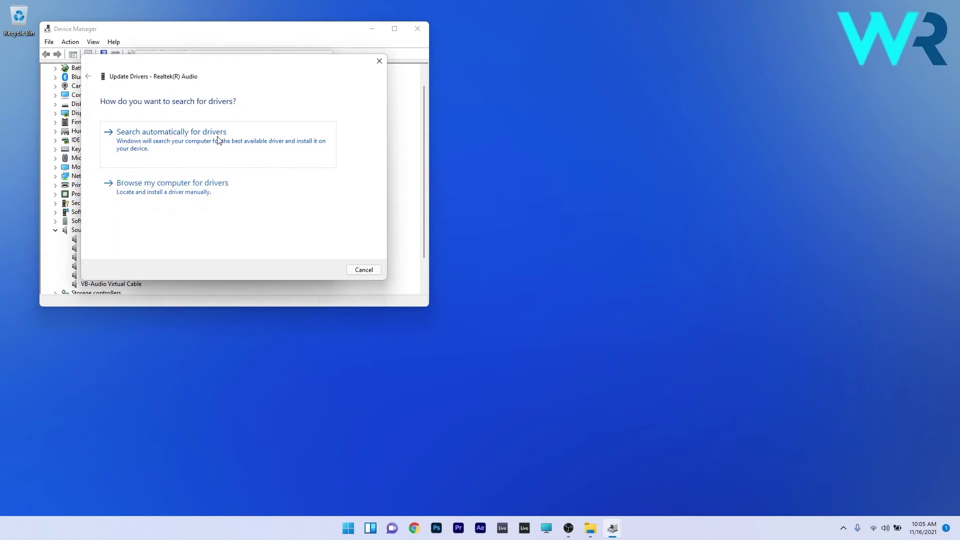
left_click(218, 140)
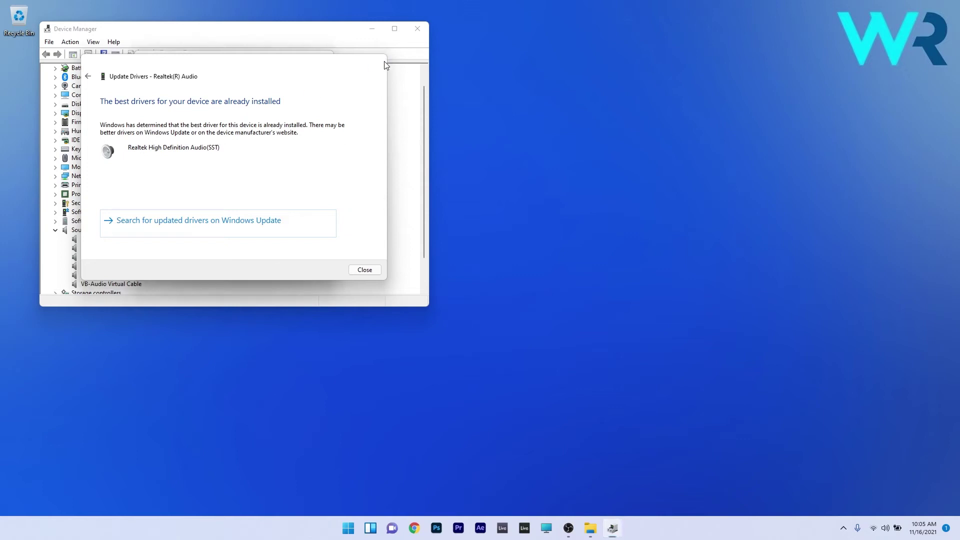
left_click(380, 61)
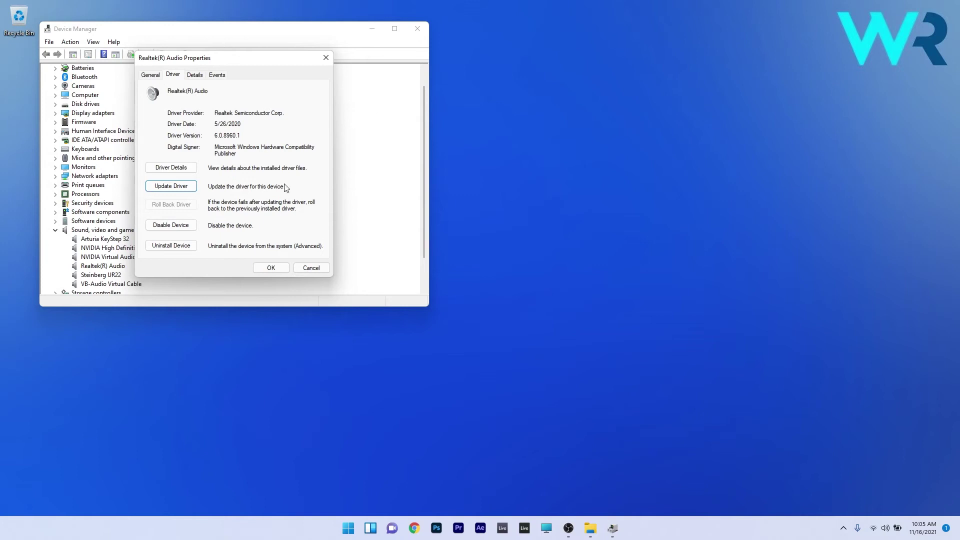
left_click(171, 245)
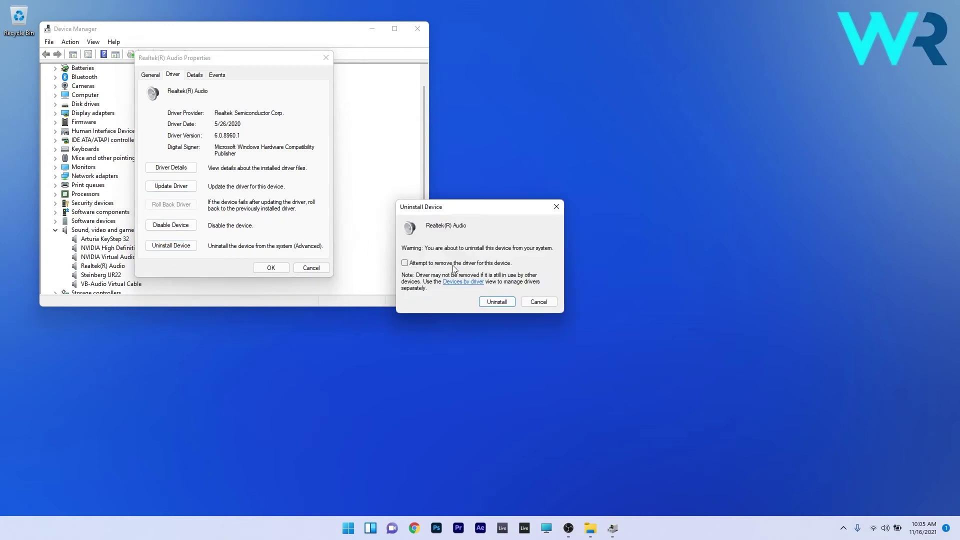
left_click(417, 265)
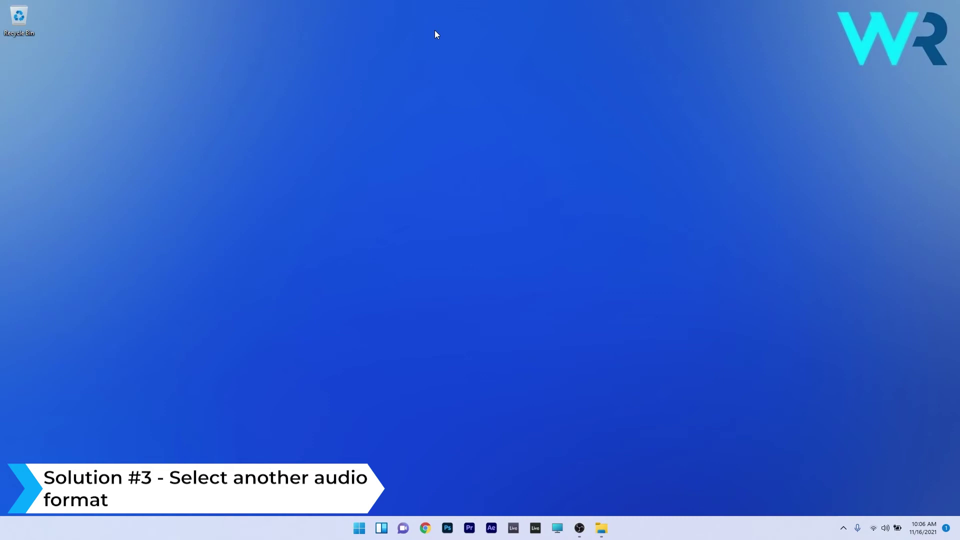
Step: Search 'change system sounds' and open the Realtek Speakers properties from the Playback list
left_click(359, 529)
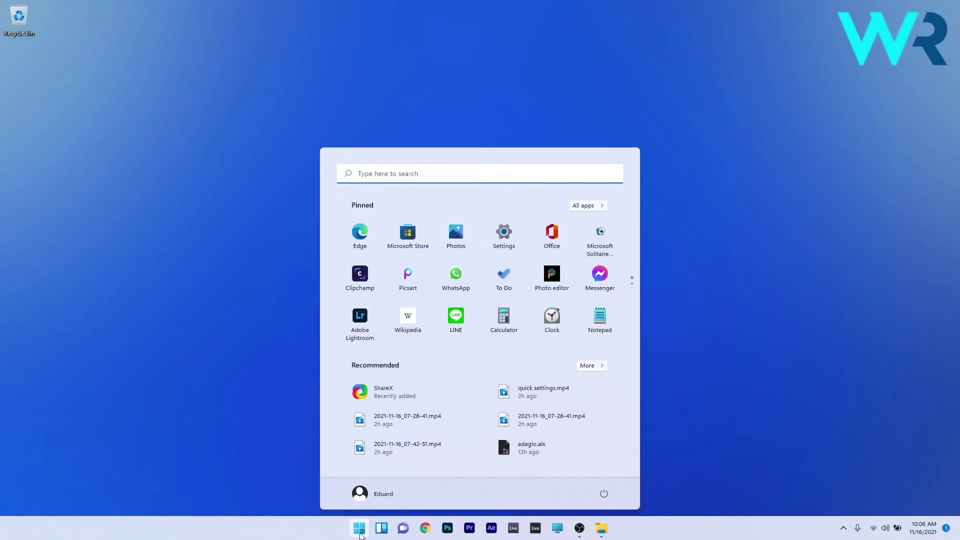
type("change system sounds")
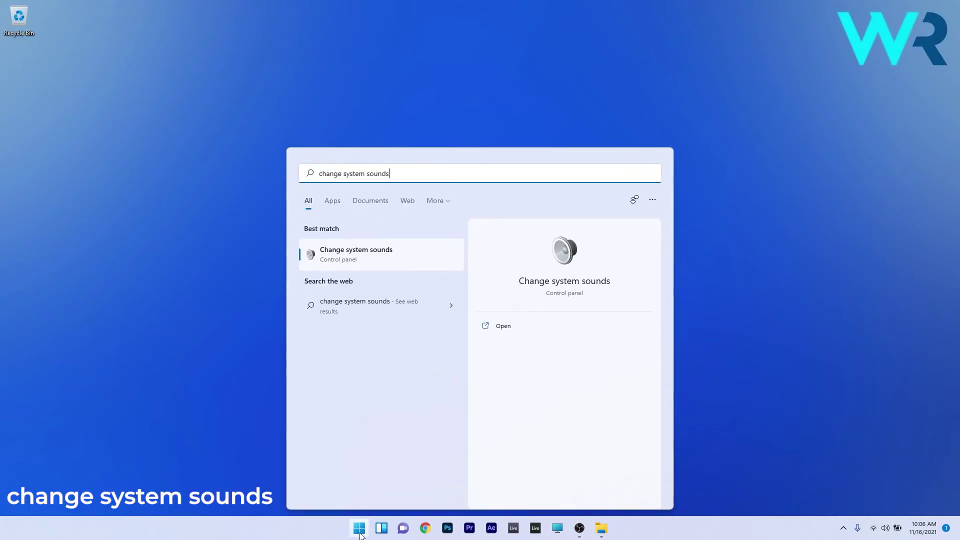
left_click(340, 250)
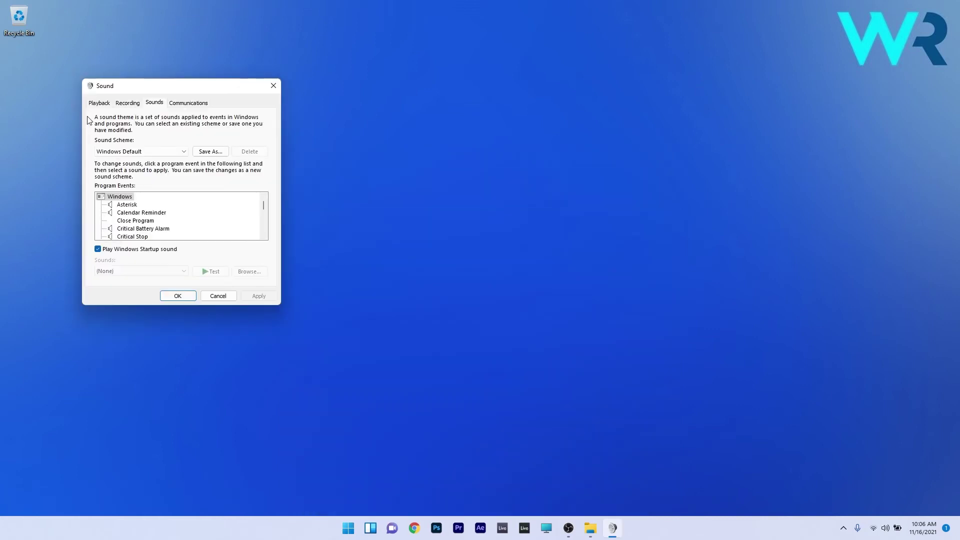
left_click(100, 103)
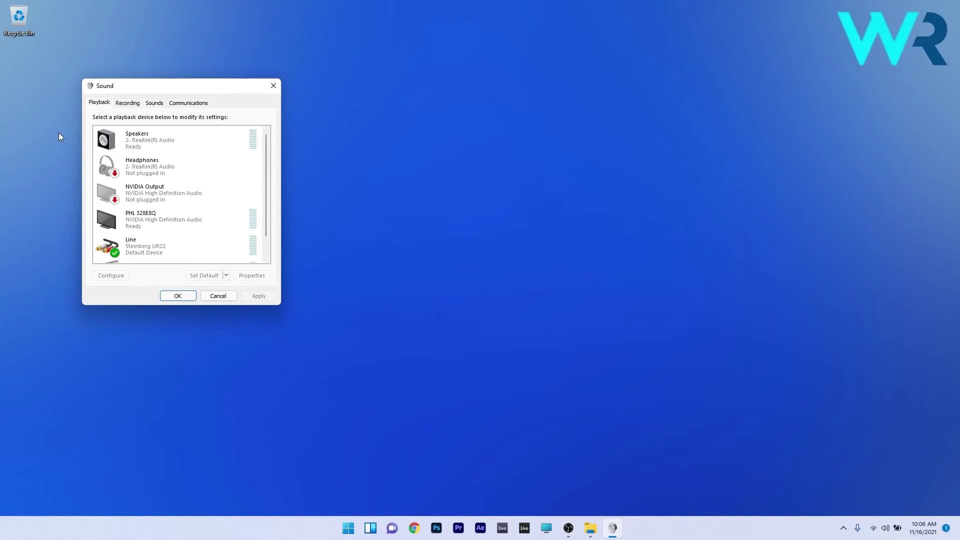
left_click(136, 142)
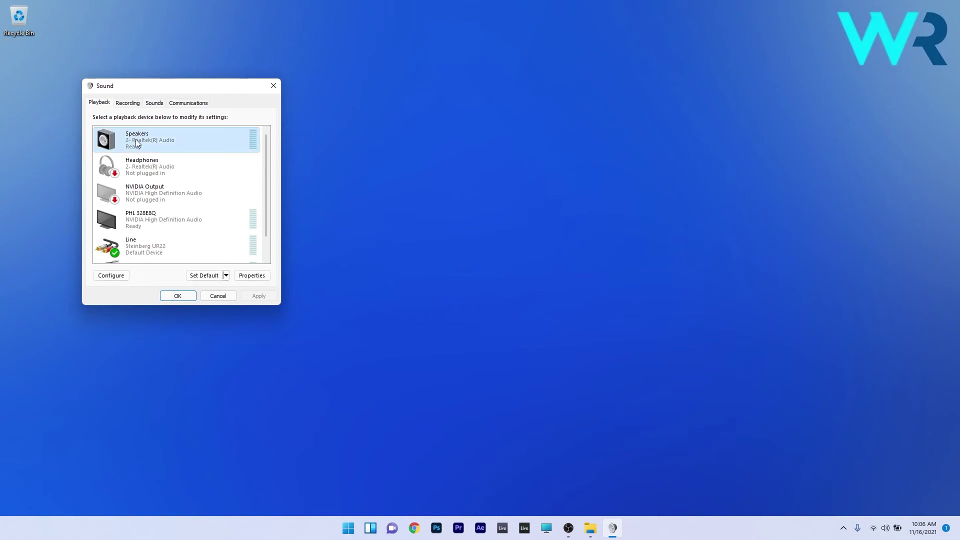
left_click(252, 278)
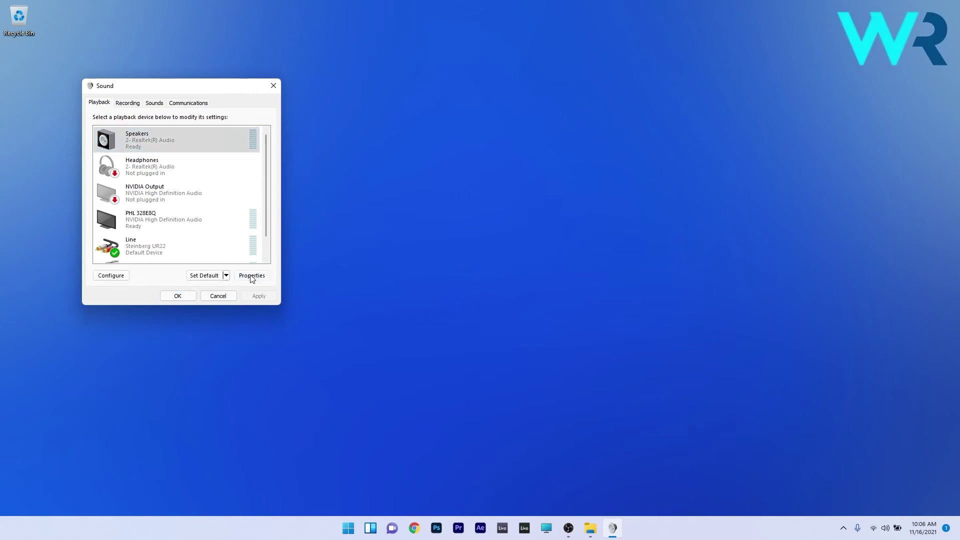
Step: Keep the Speakers default format at 24 bit, 48000 Hz and untick Enable audio enhancements
left_click(165, 142)
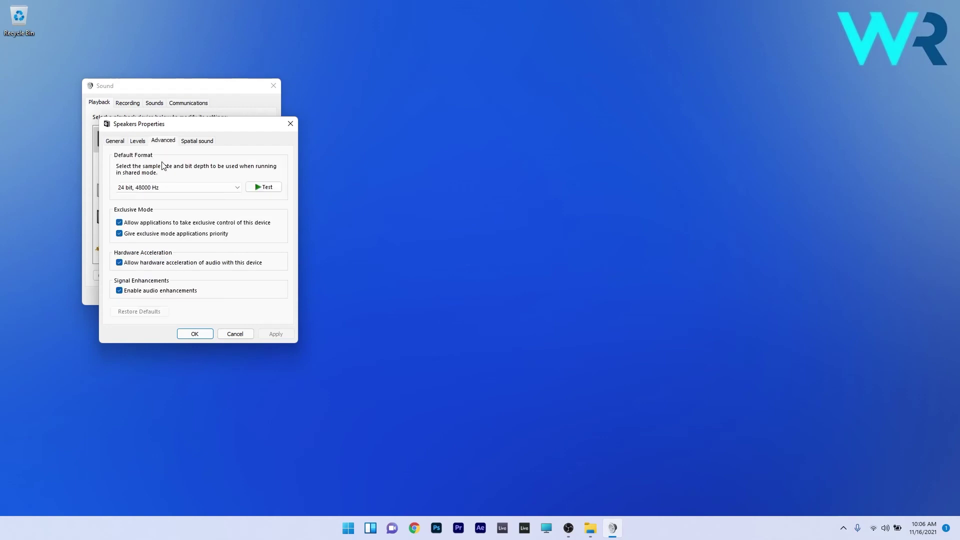
left_click(193, 187)
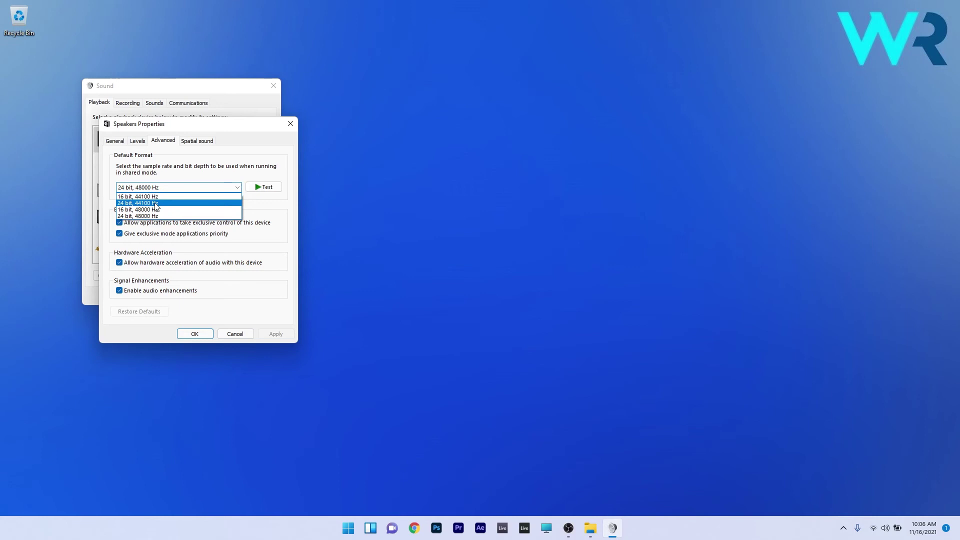
left_click(118, 298)
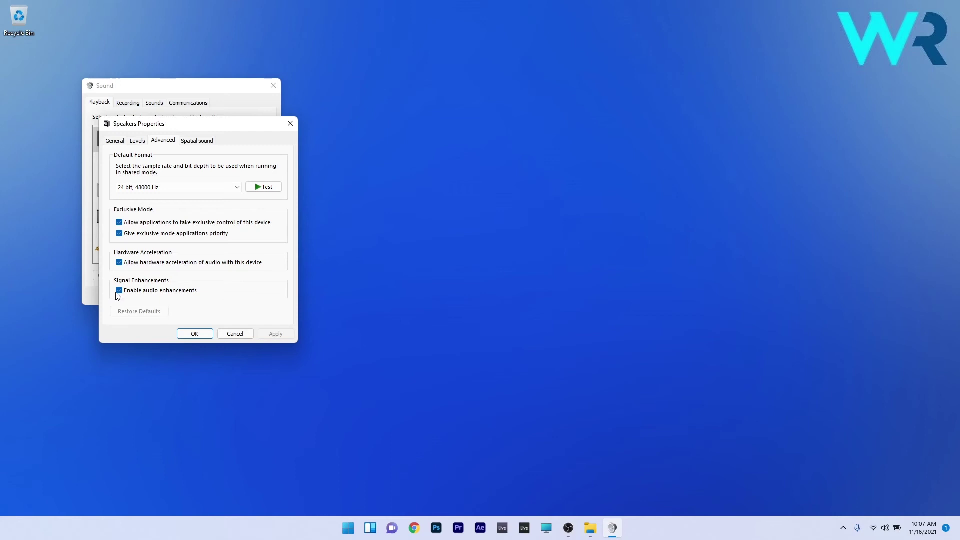
left_click(120, 291)
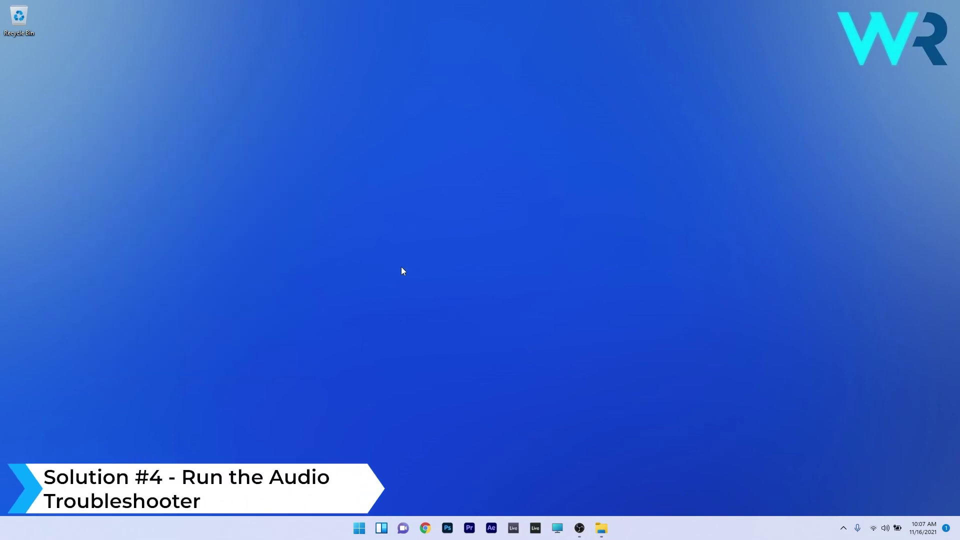
Step: Run the Playing Audio troubleshooter from Settings > System > Troubleshoot > Other troubleshooters
left_click(359, 528)
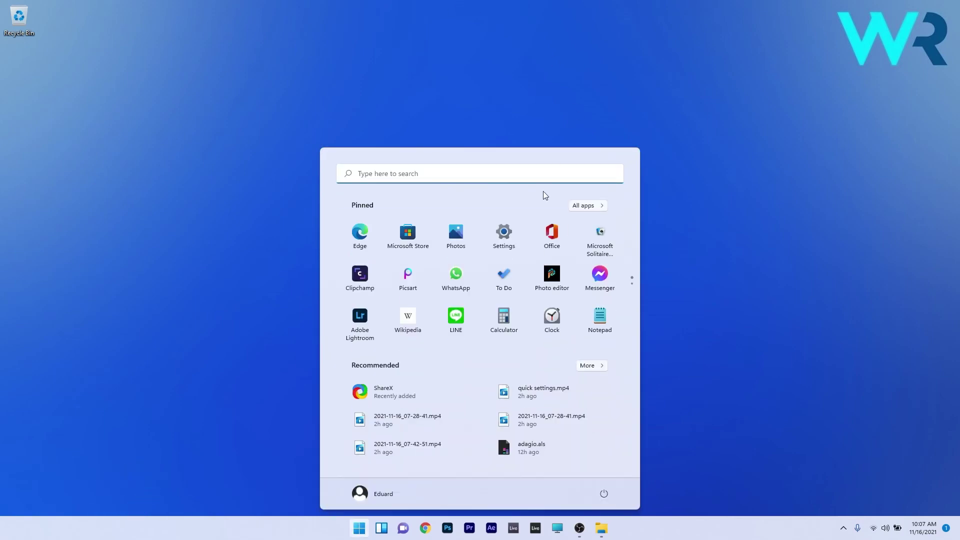
left_click(504, 231)
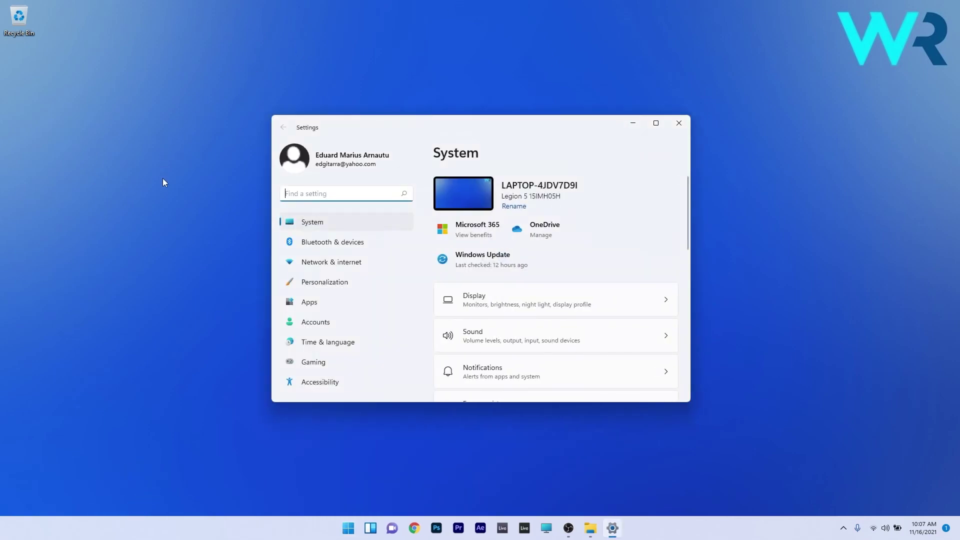
left_click(300, 223)
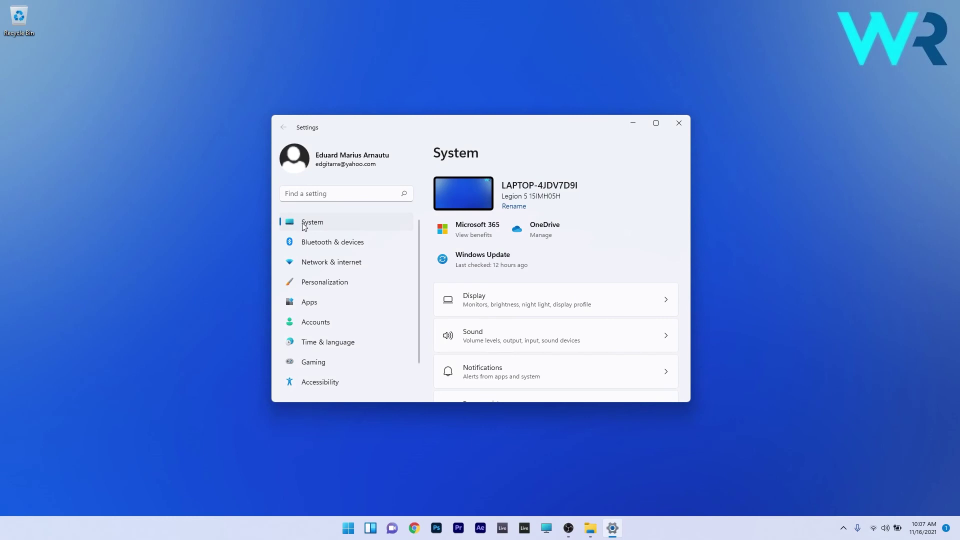
mouse_move(556, 300)
scroll(611, 219, "down", 3)
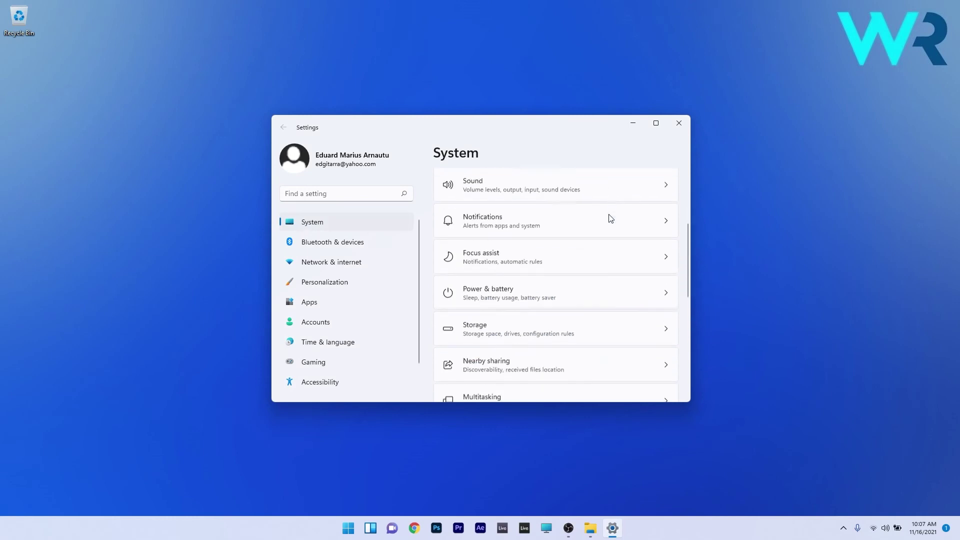
scroll(607, 216, "down", 2)
scroll(607, 216, "down", 2)
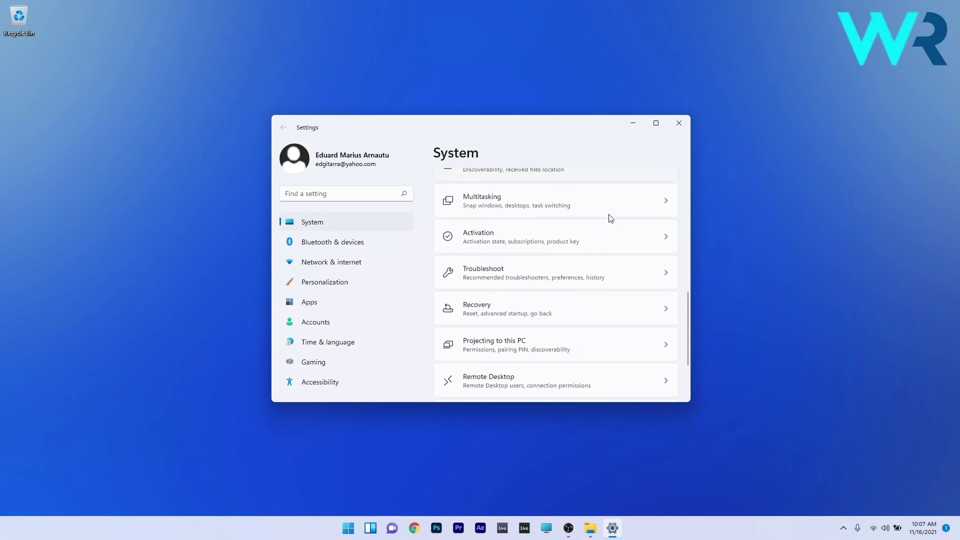
left_click(632, 280)
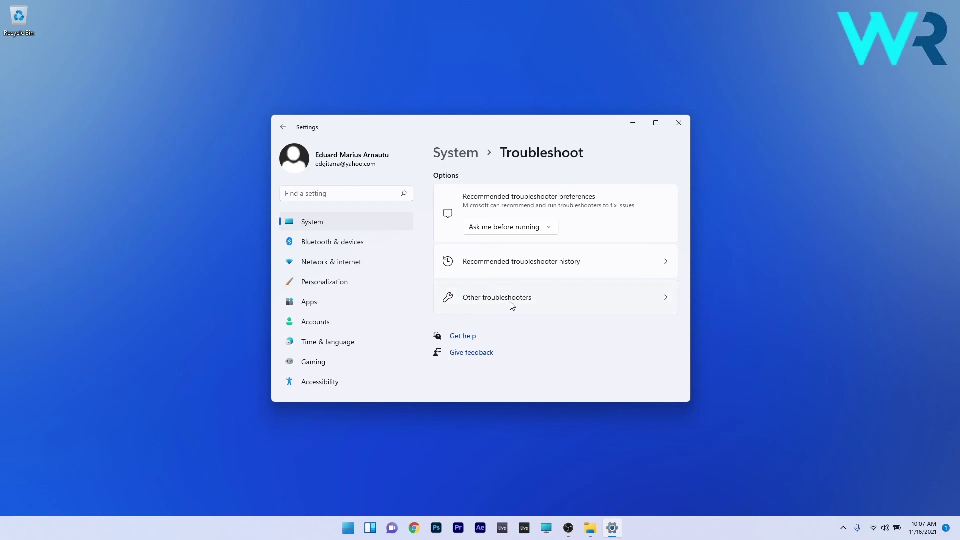
left_click(559, 306)
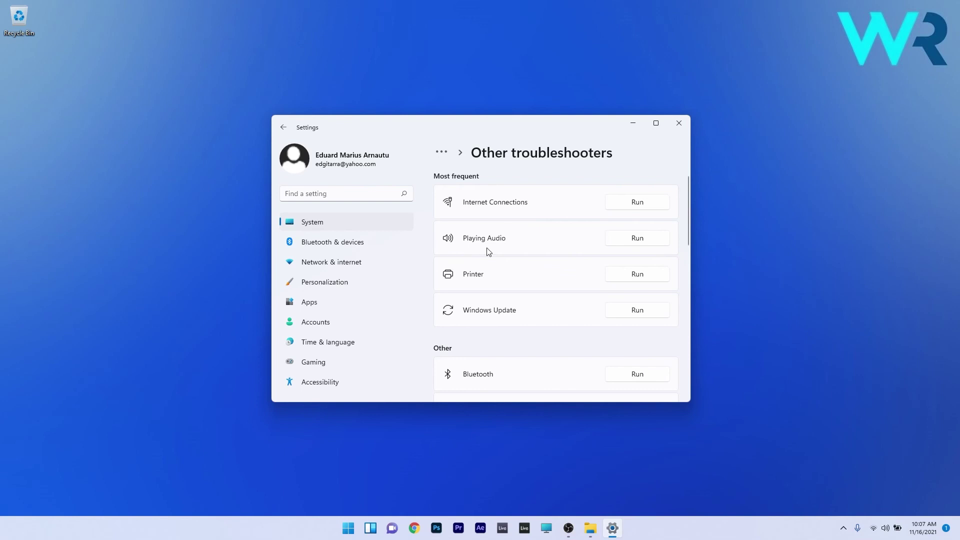
left_click(646, 240)
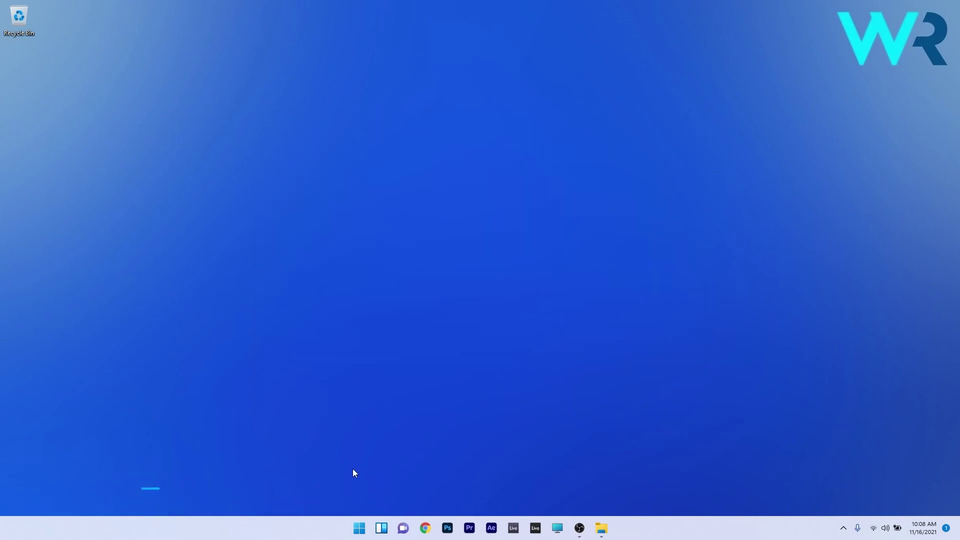
Step: Launch rstrui and select the 11/10/2021 Windows Modules Installer restore point for confirmation
left_click(357, 531)
type("rs")
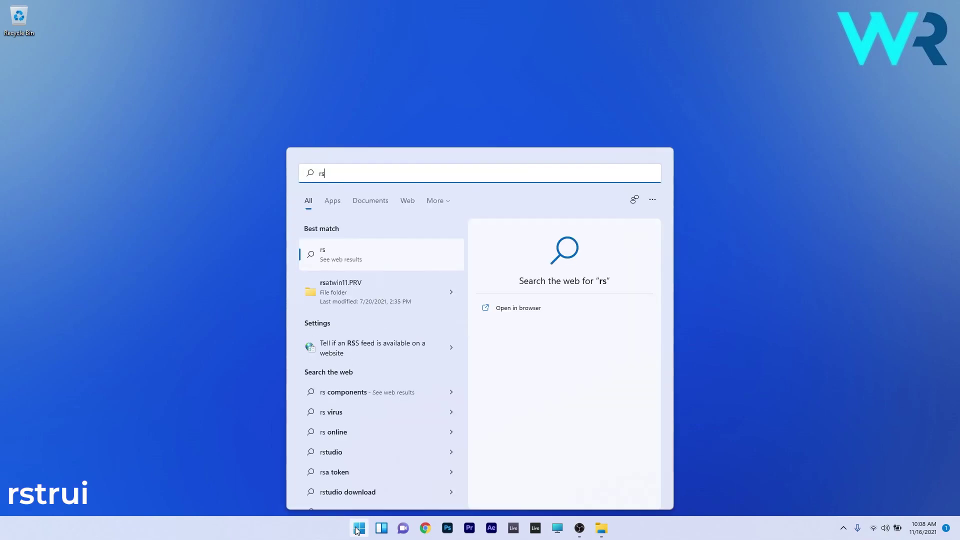
type("trui")
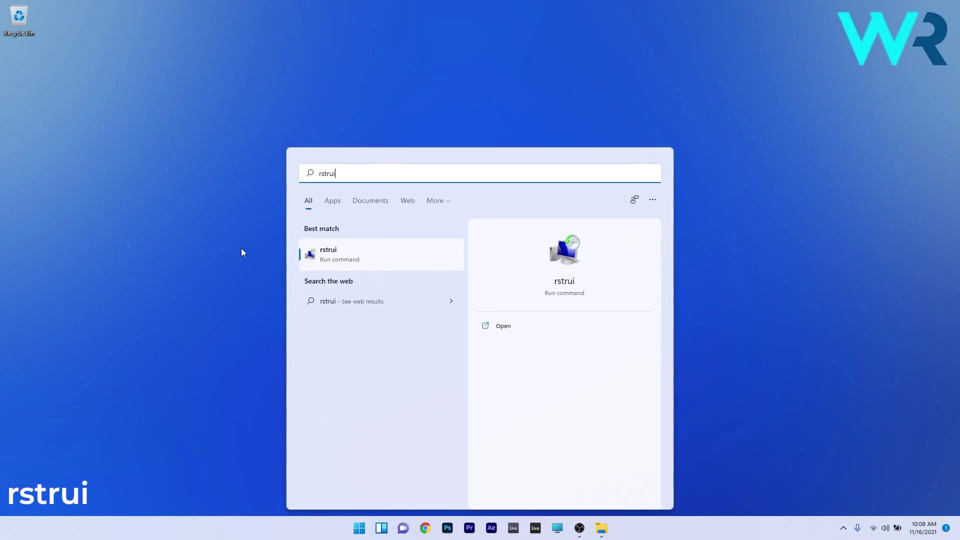
left_click(367, 252)
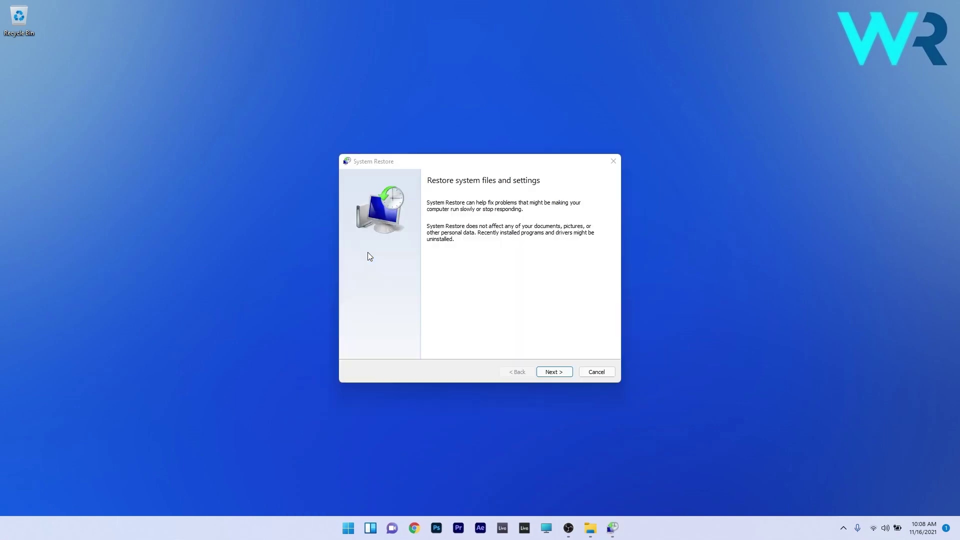
left_click(554, 373)
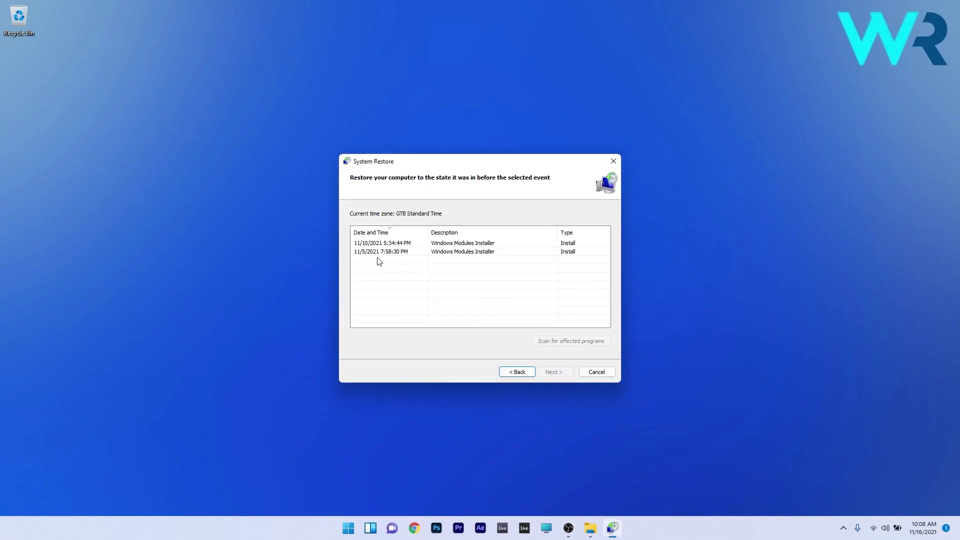
left_click(449, 246)
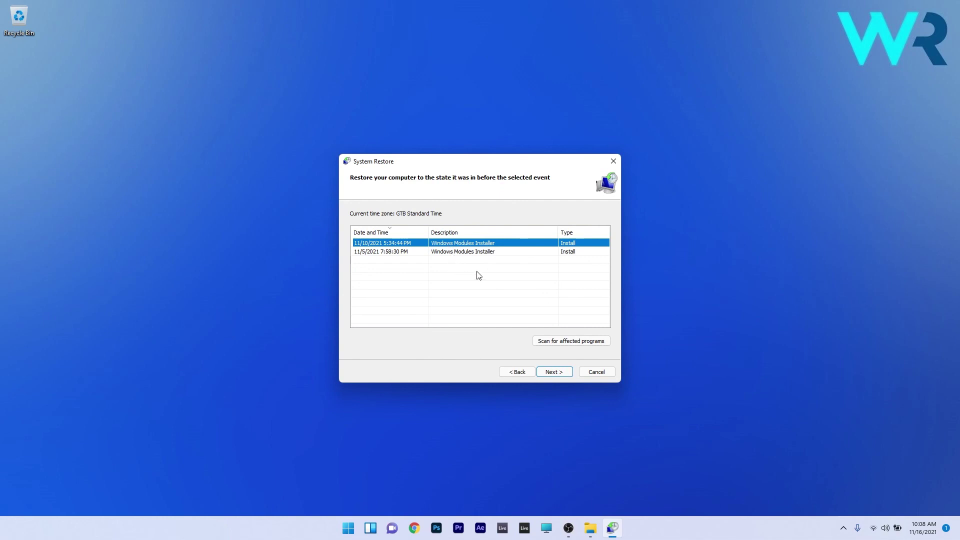
left_click(553, 375)
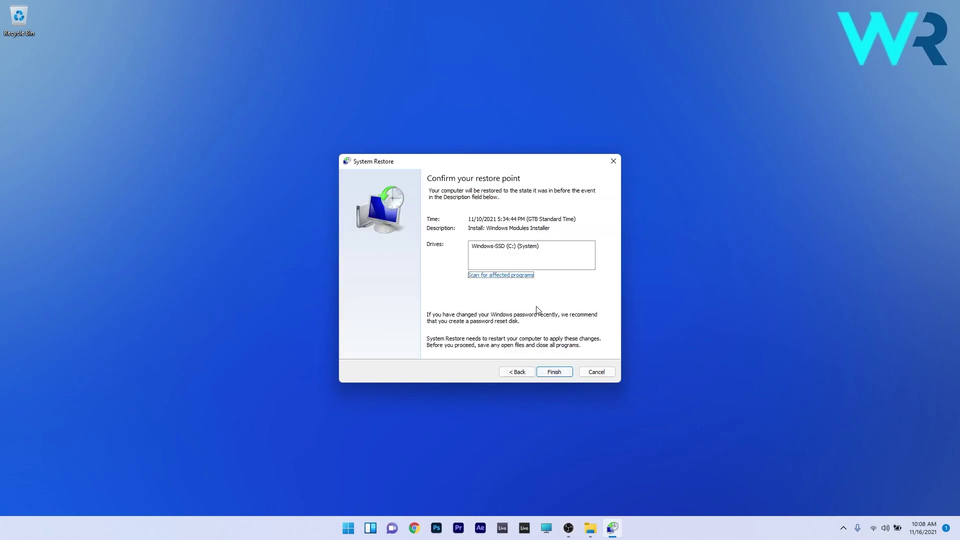